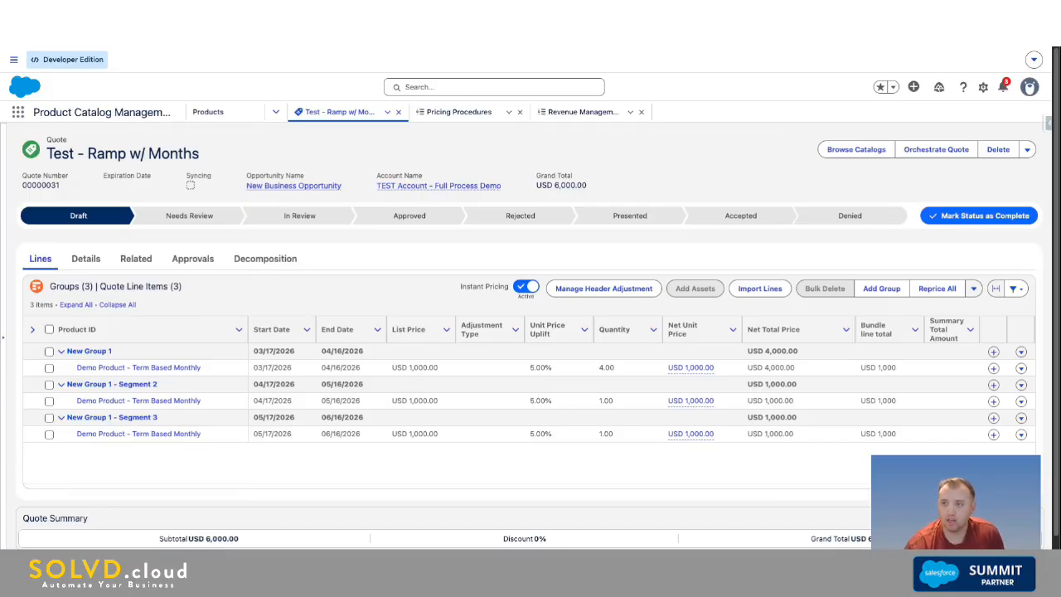
Step: Open the quote record page for editing and select its Sales Transaction Line Editor component
click(983, 88)
click(920, 213)
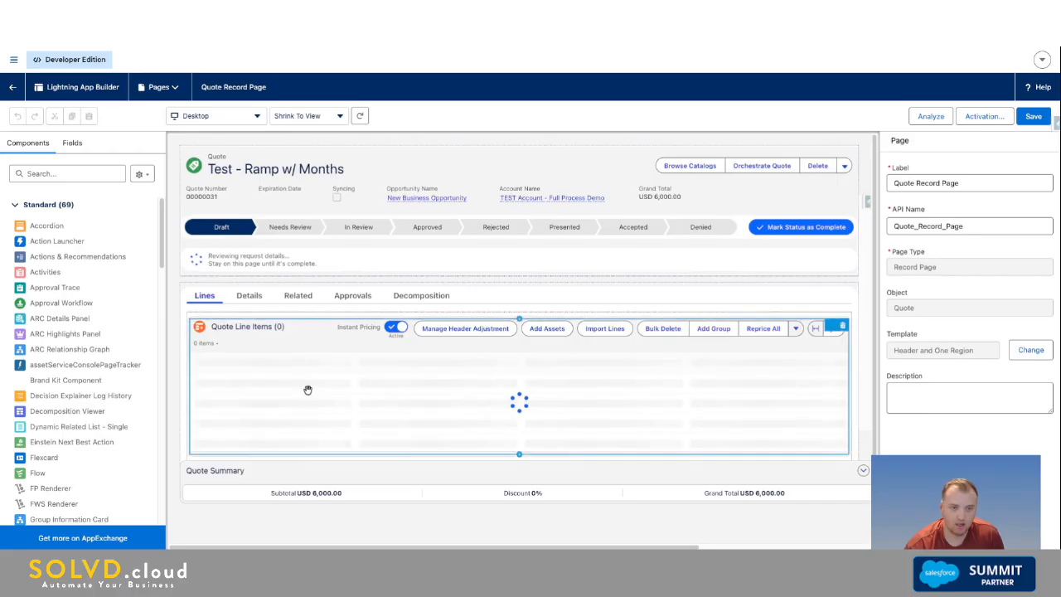
click(308, 390)
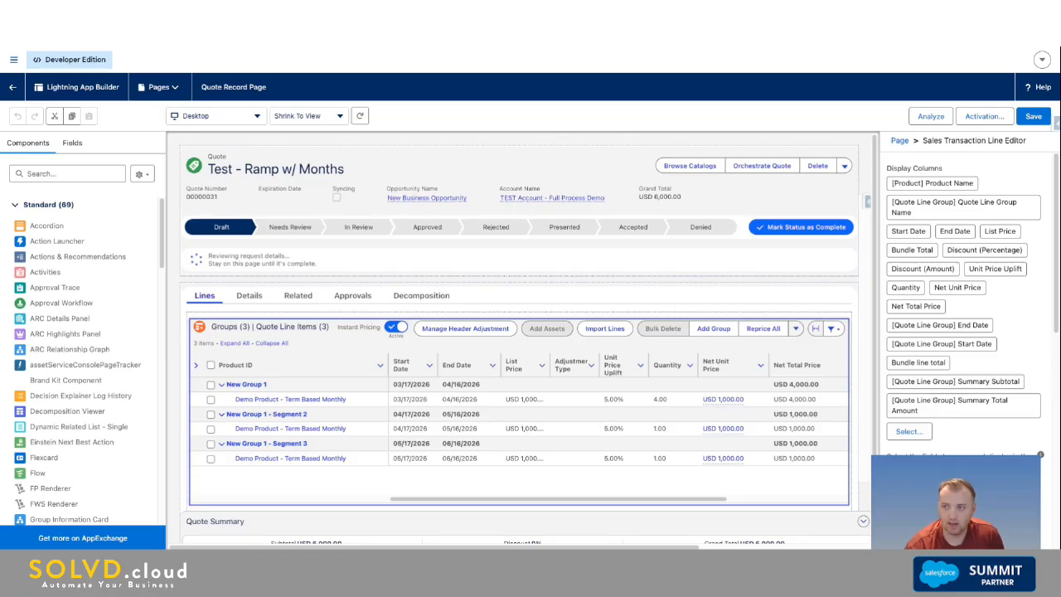
scroll(964, 306, down, 1)
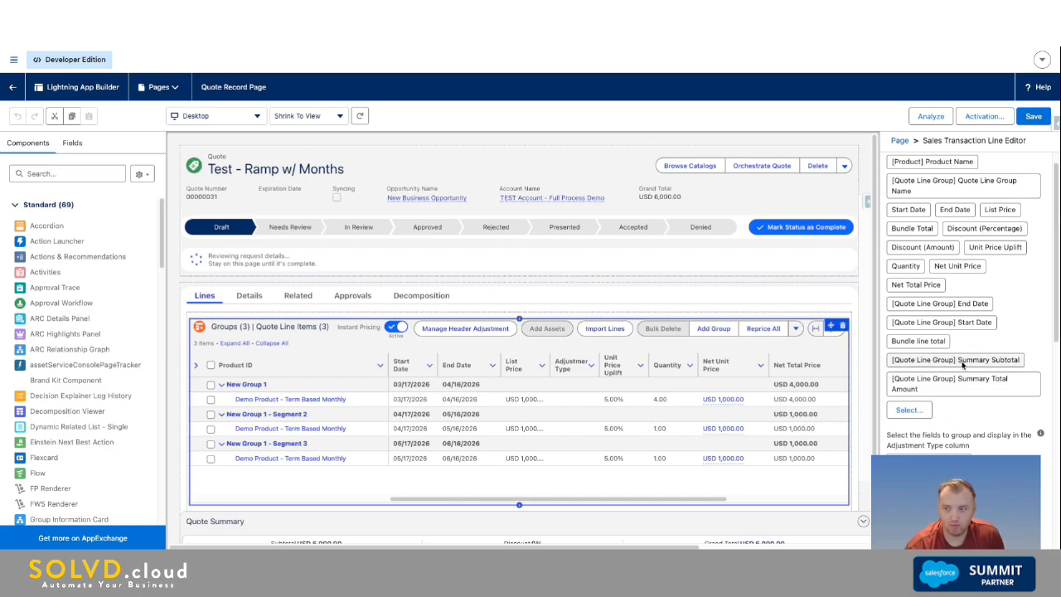
Step: Remove the Quote Line Group Summary Subtotal and Summary Total Amount fields from the line editor's display columns and save the page
click(909, 409)
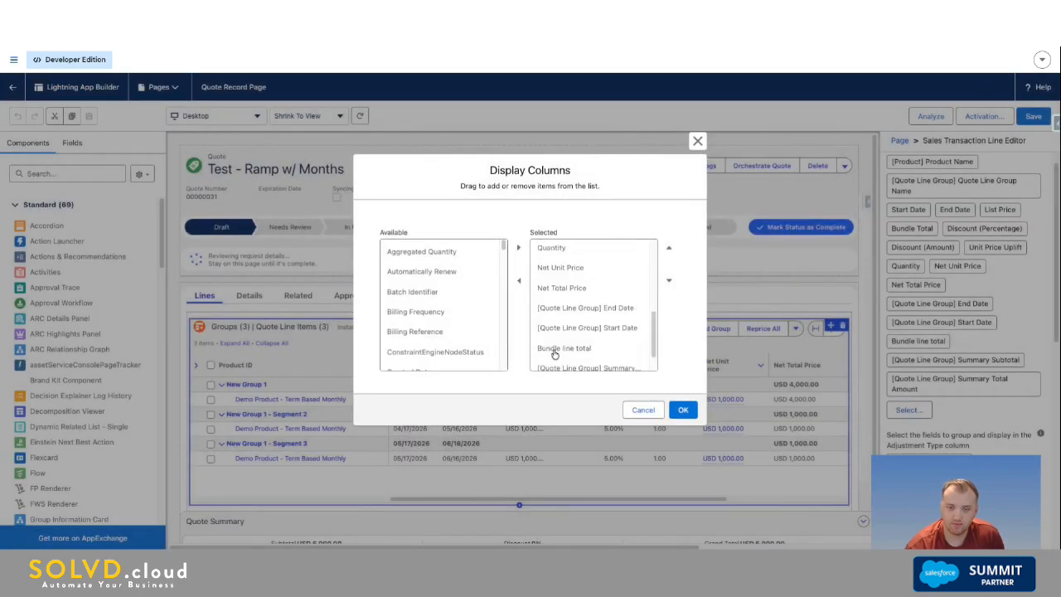
scroll(554, 354, down, 1)
click(580, 336)
click(519, 280)
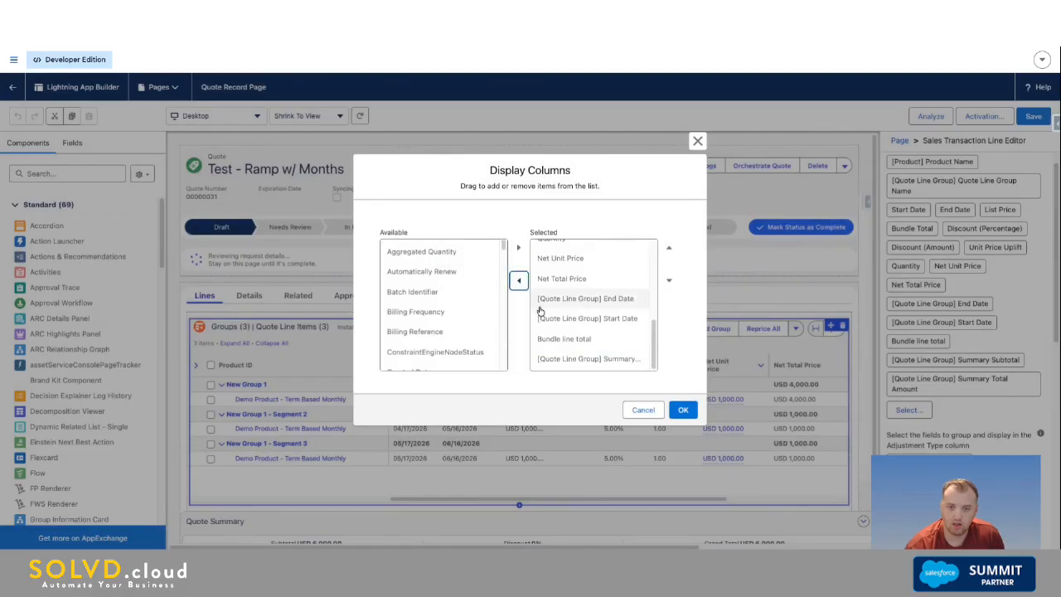
click(572, 358)
click(519, 281)
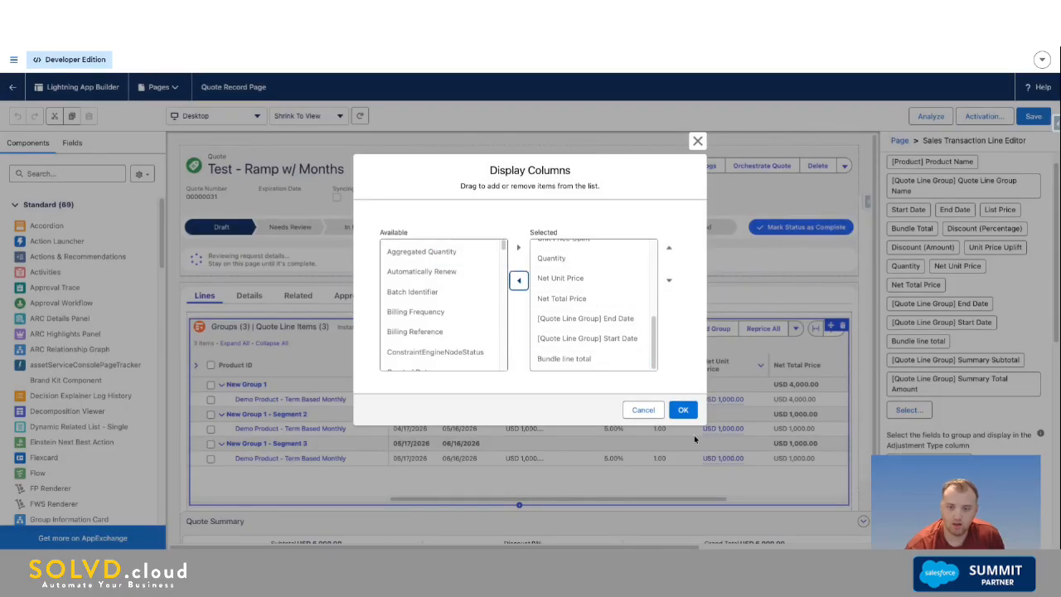
click(683, 410)
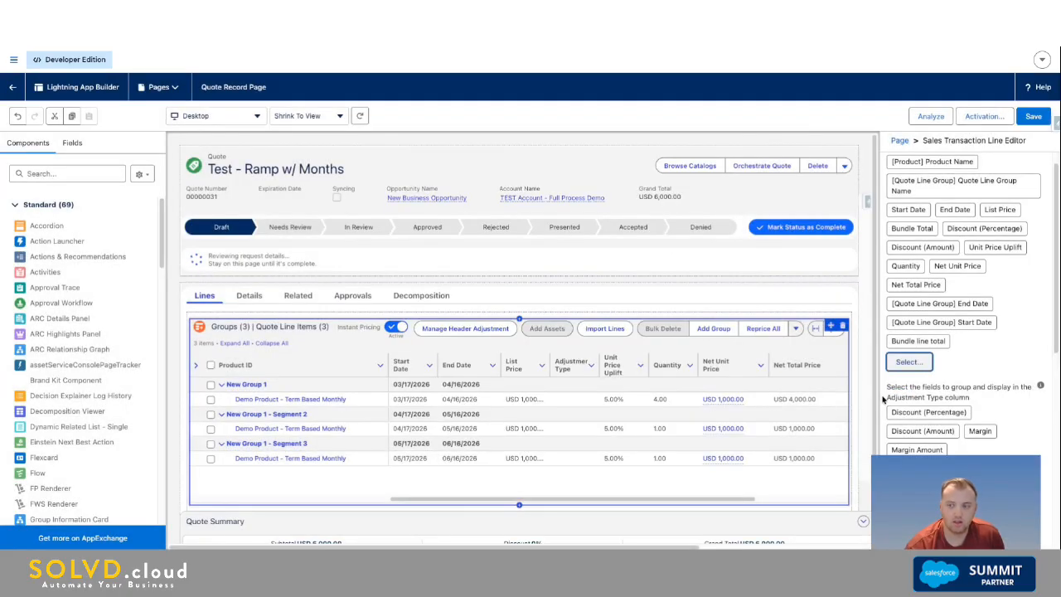
click(1033, 116)
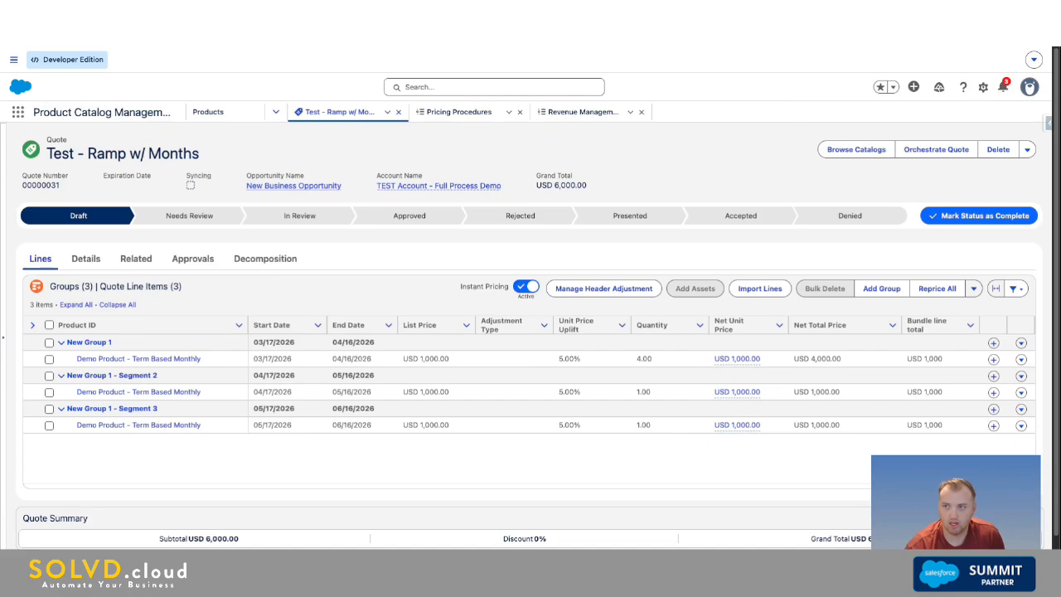
Step: Edit the quote record page again and remove Bundle line total from the Sales Transaction Line Editor's display columns
click(983, 88)
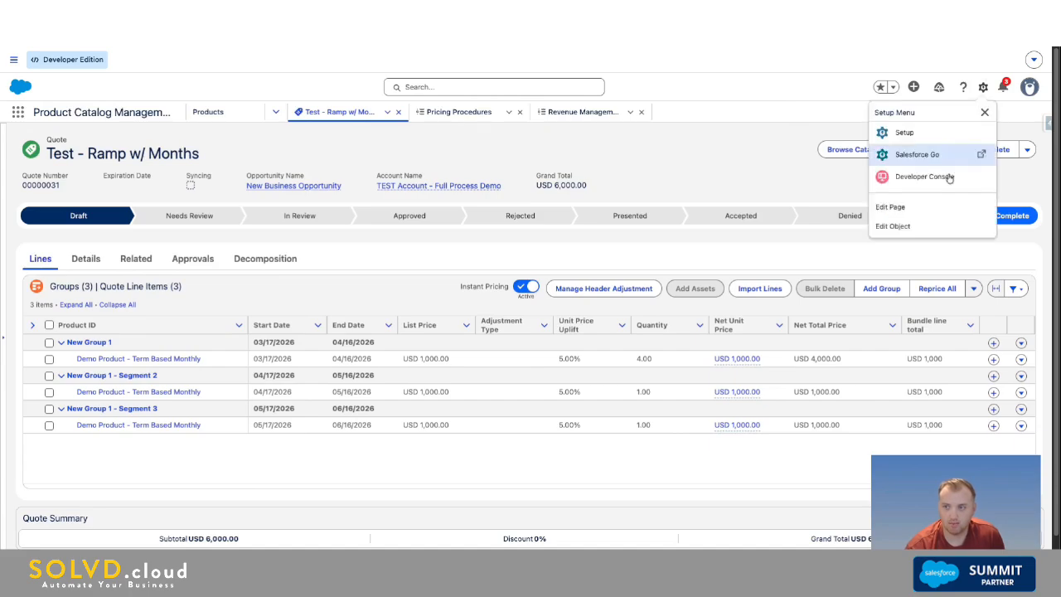
click(921, 212)
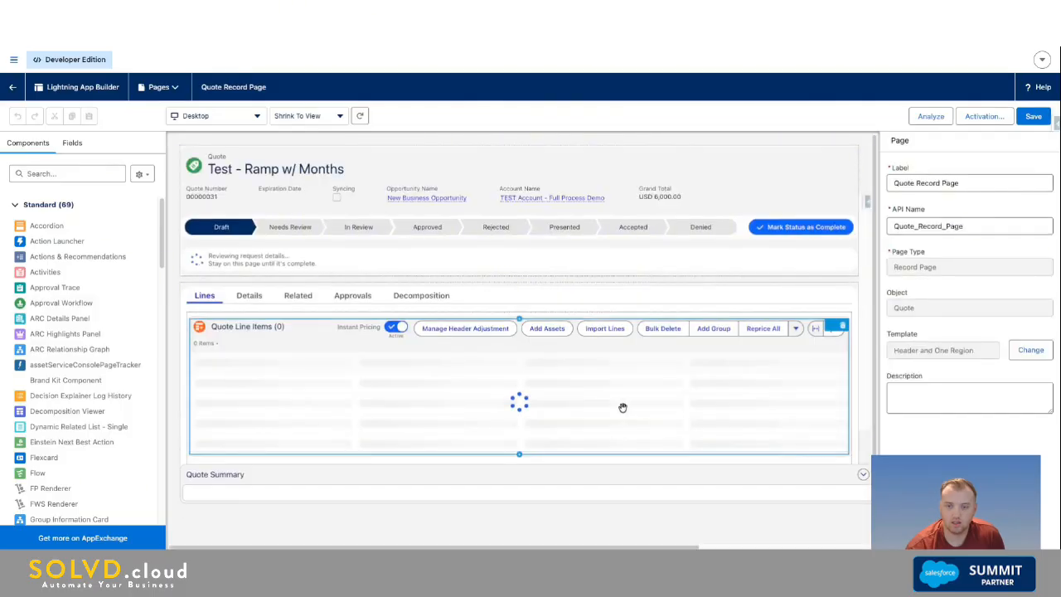
click(530, 398)
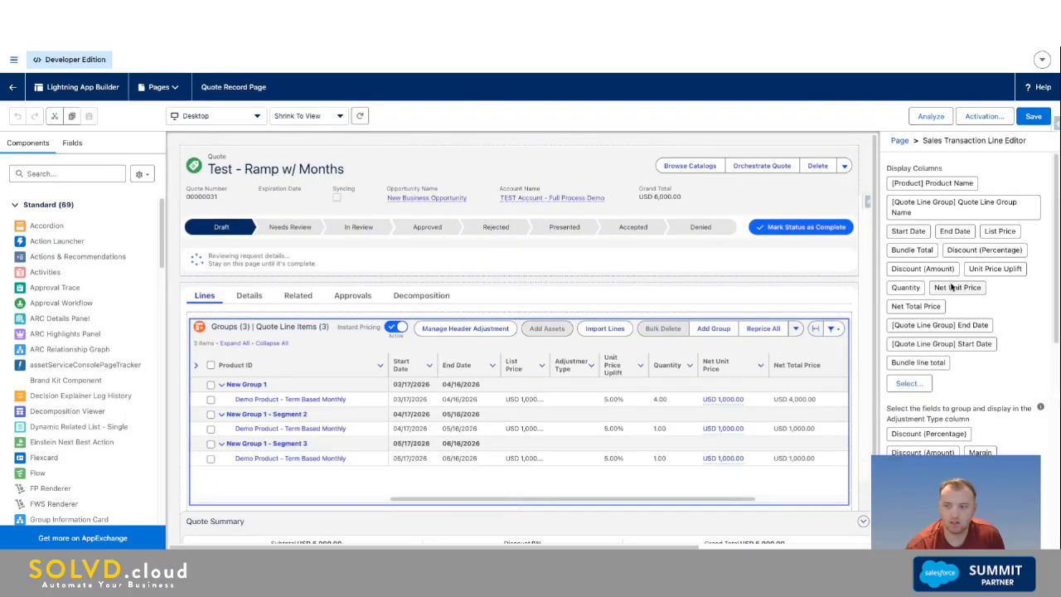
click(910, 383)
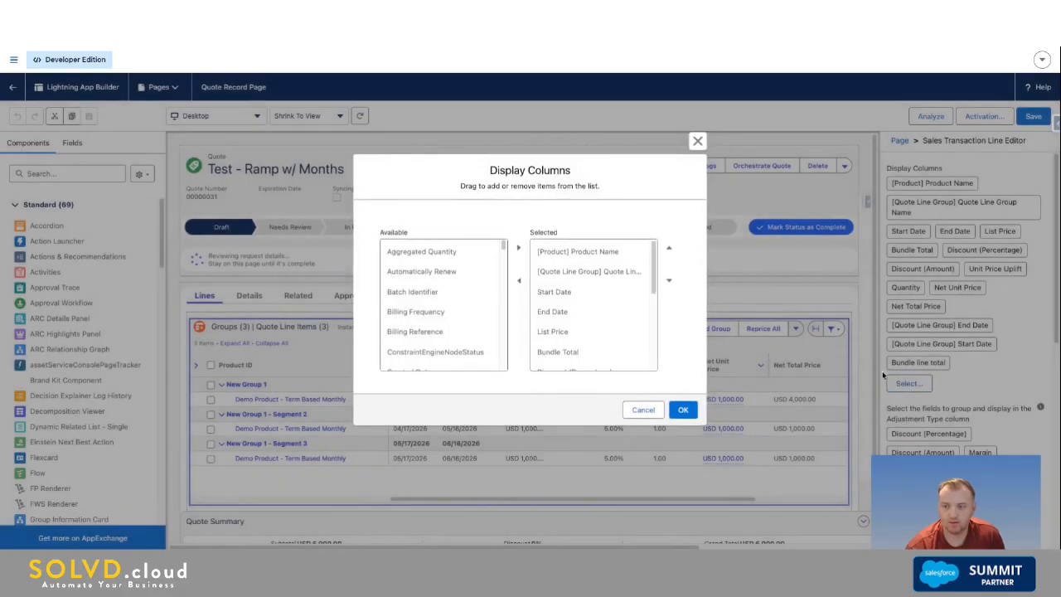
scroll(609, 339, down, 5)
click(590, 359)
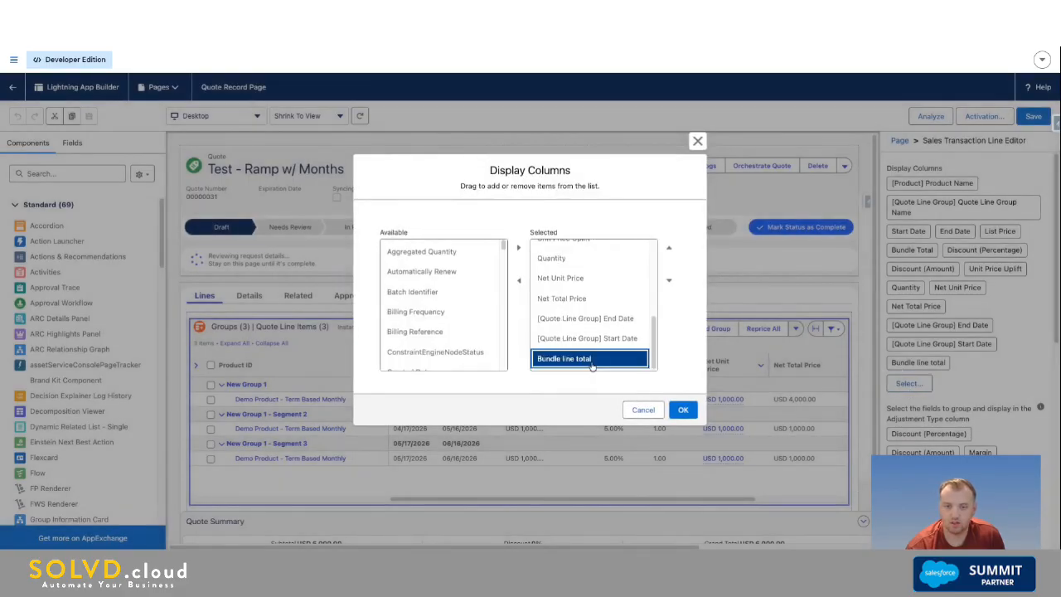
click(519, 283)
Step: Add the Quote Line Group Summary Subtotal and Summary Total Amount fields to the display columns, save the page and return to the quote
scroll(450, 351, down, 10)
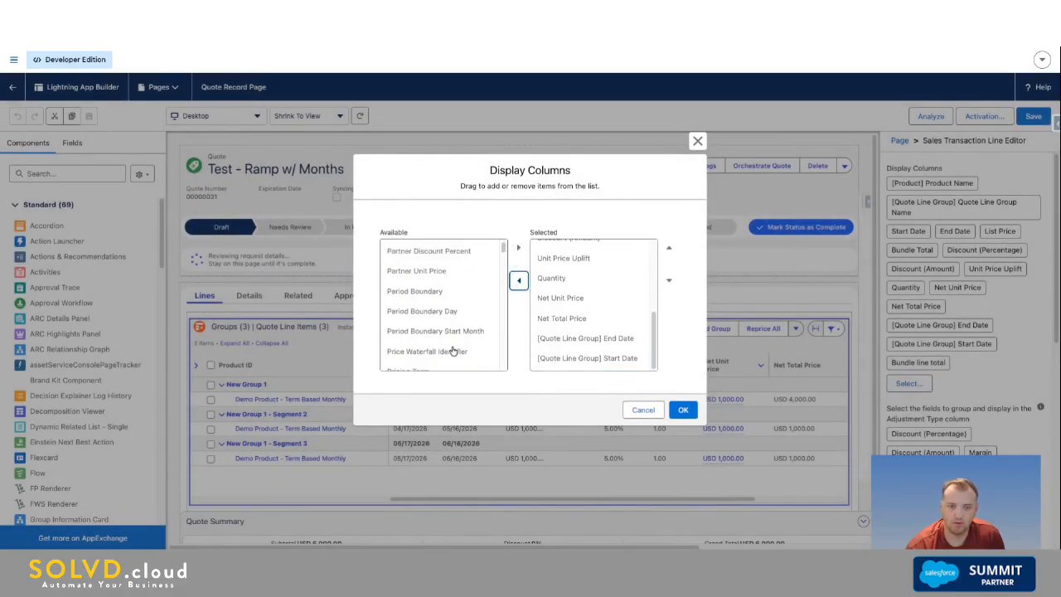
scroll(452, 351, down, 15)
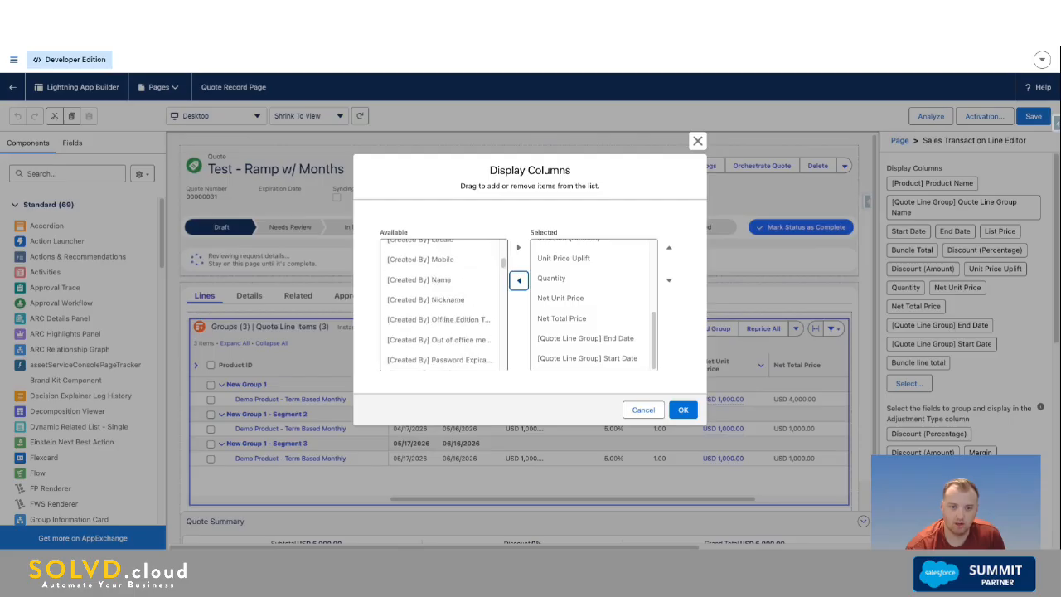
scroll(444, 306, down, 20)
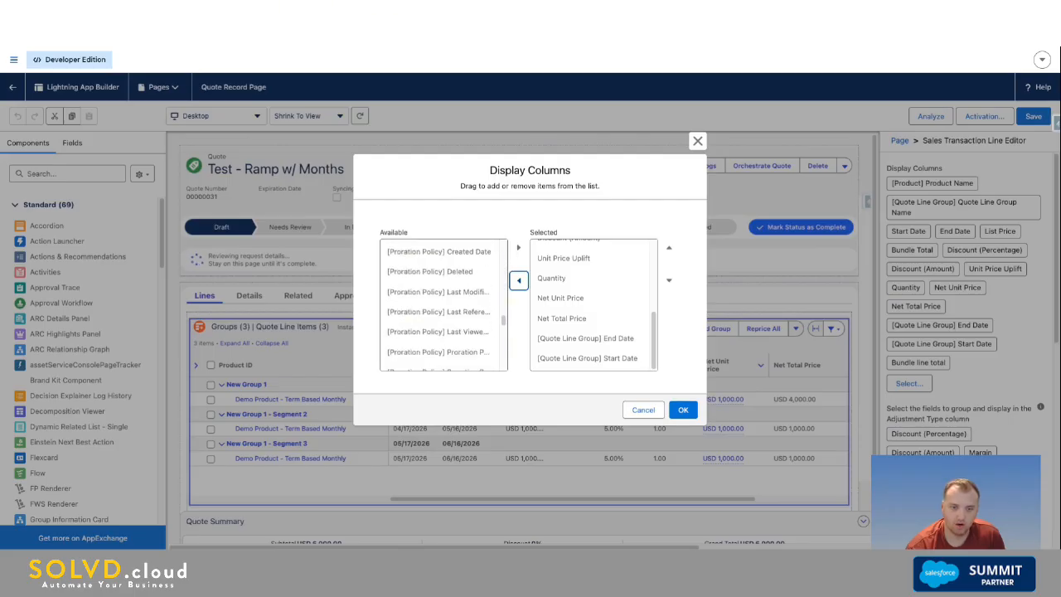
scroll(444, 306, down, 15)
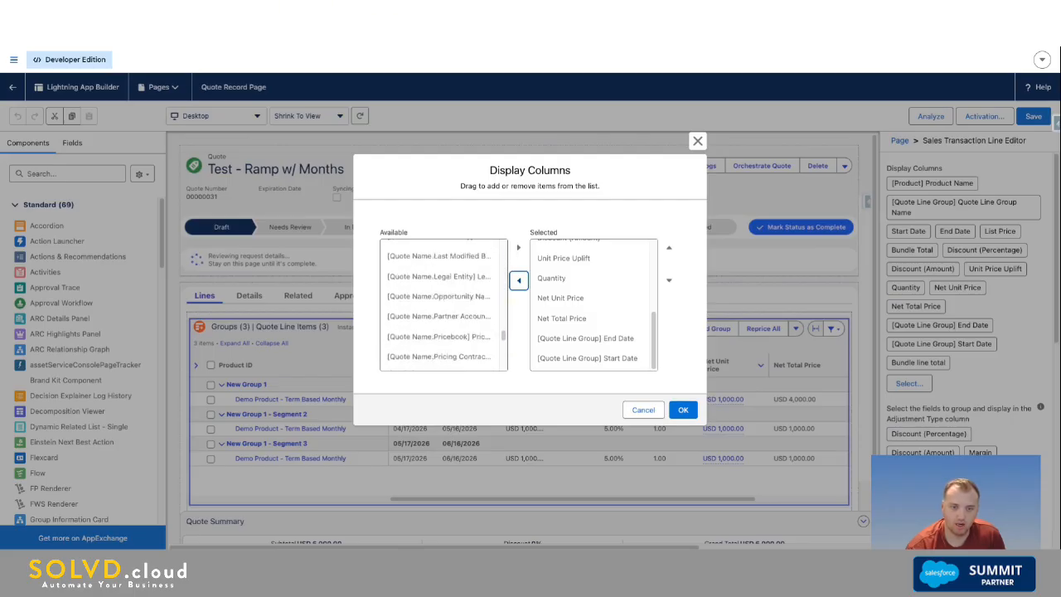
scroll(443, 304, down, 10)
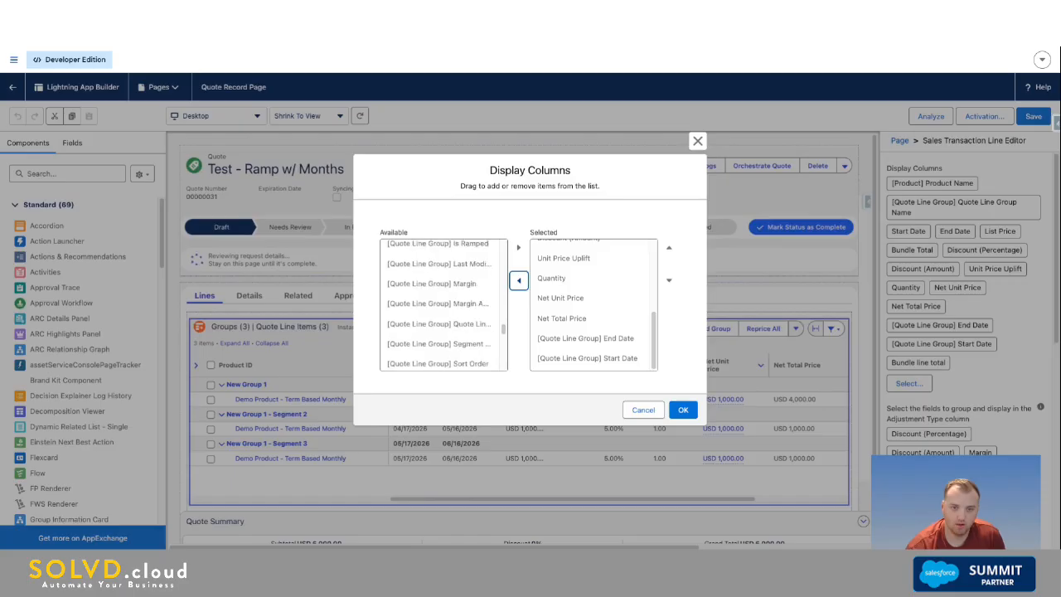
scroll(463, 309, down, 3)
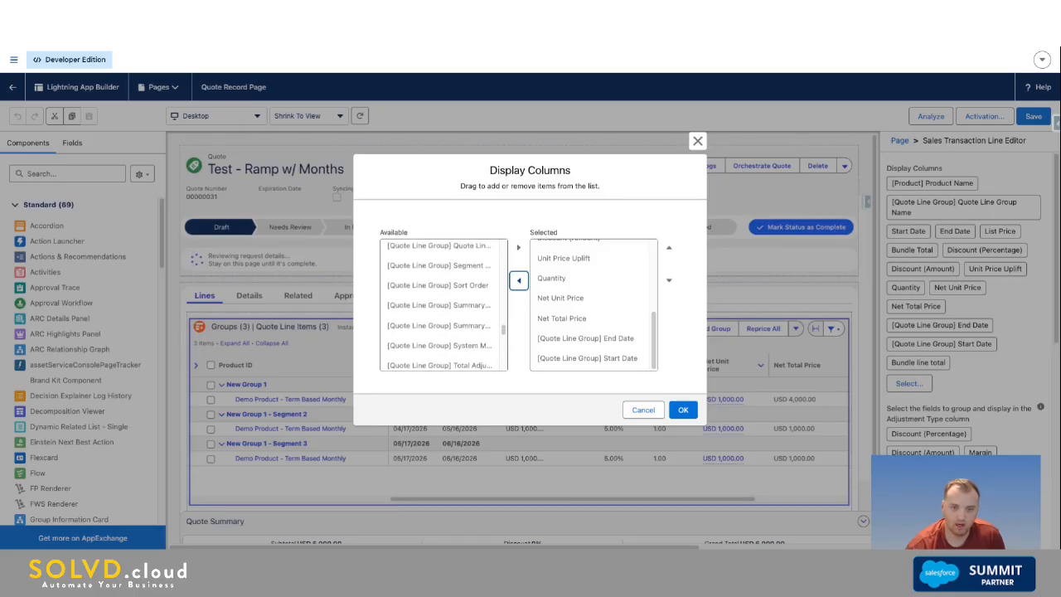
click(463, 306)
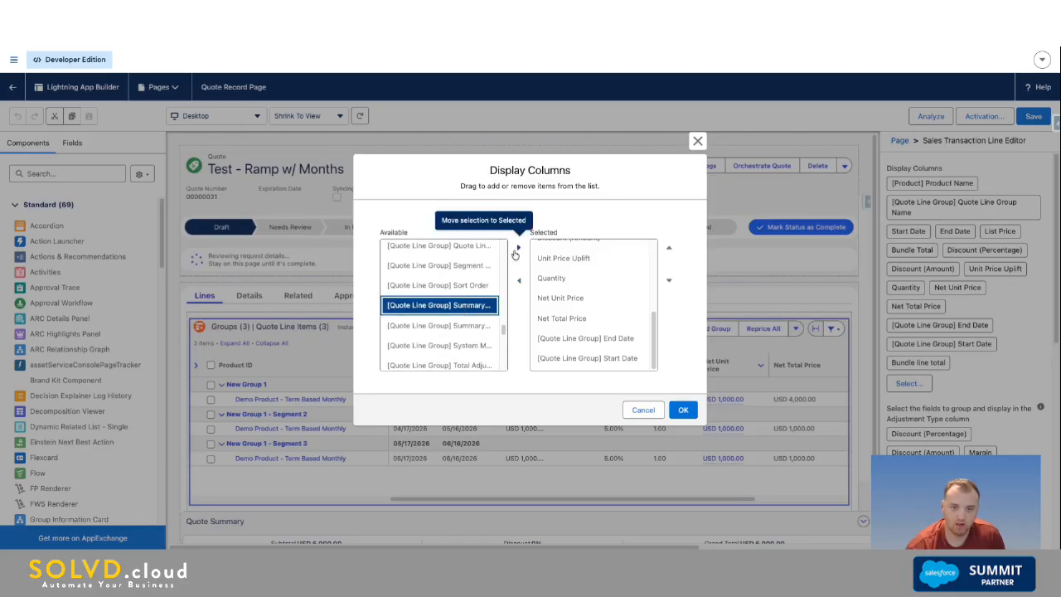
click(519, 247)
click(466, 306)
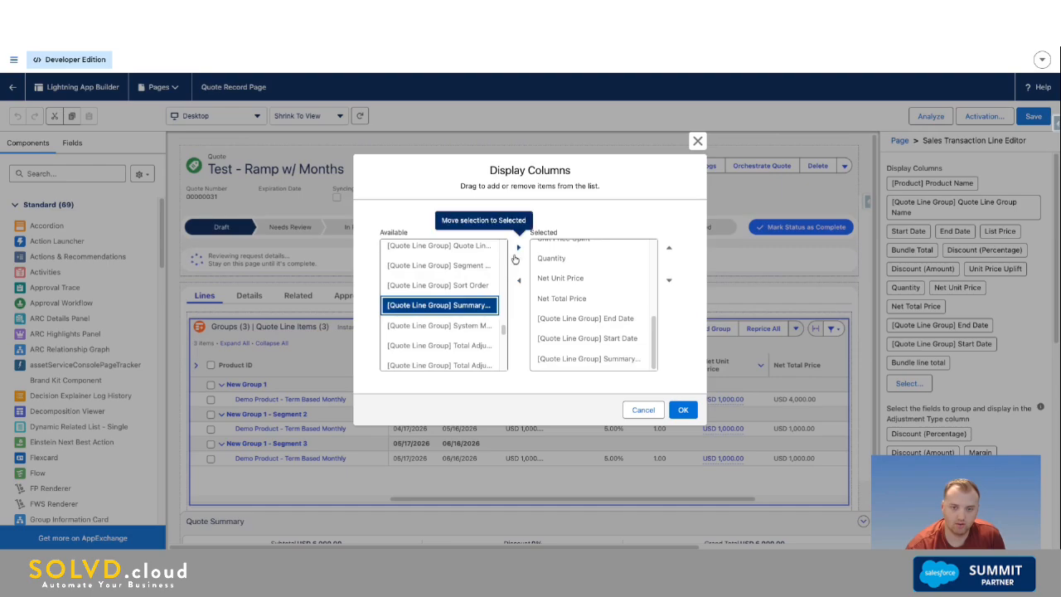
click(518, 247)
scroll(609, 356, down, 1)
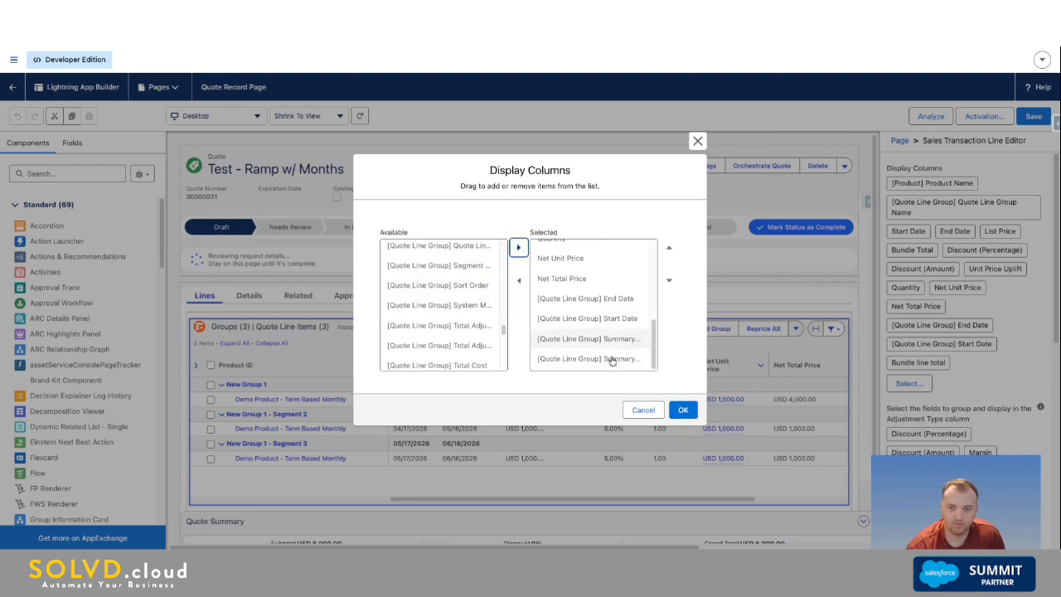
click(682, 409)
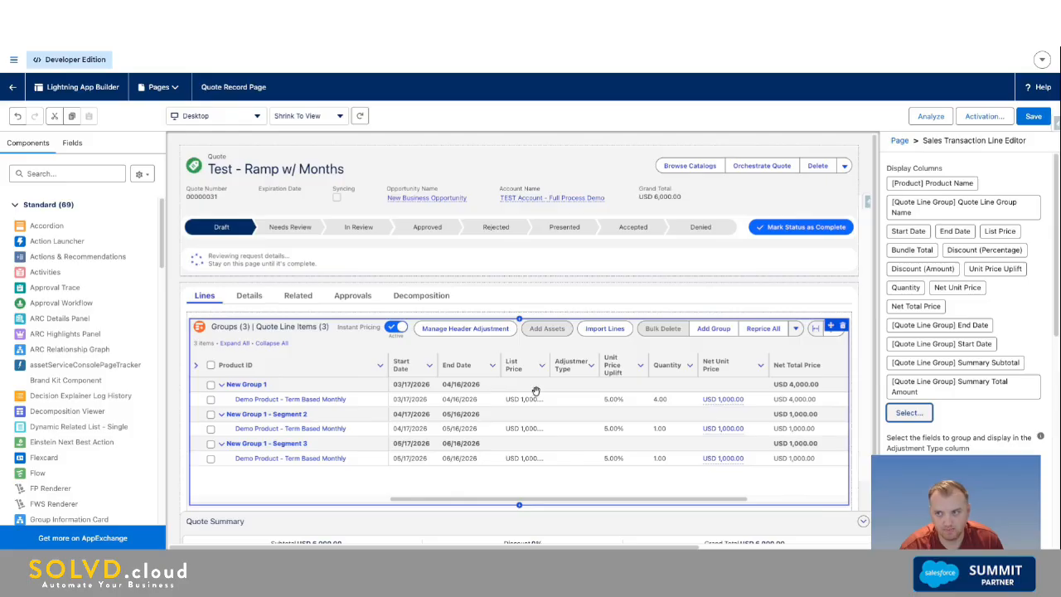
click(1034, 116)
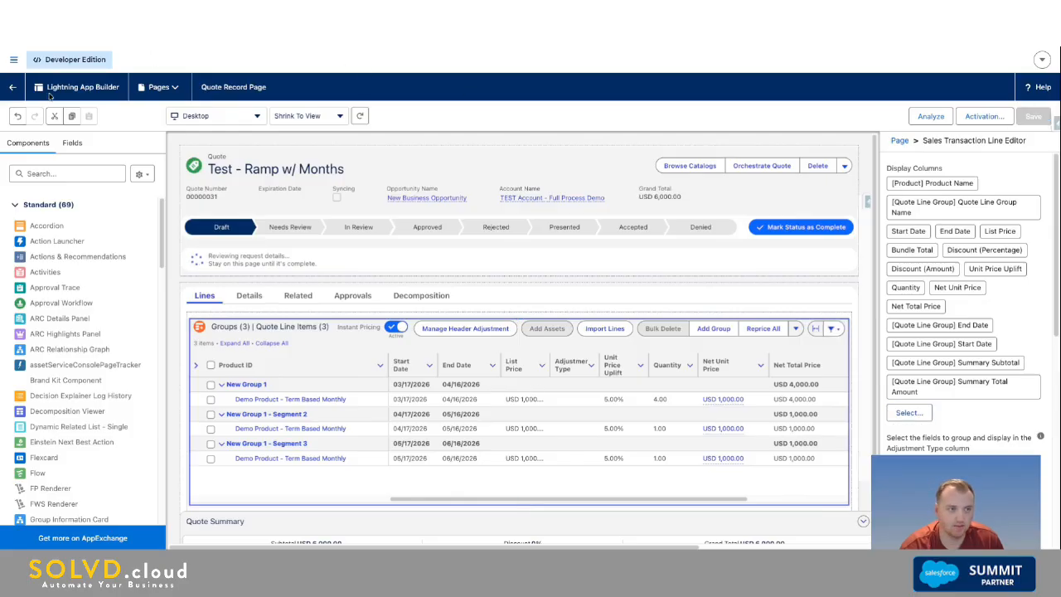
click(12, 87)
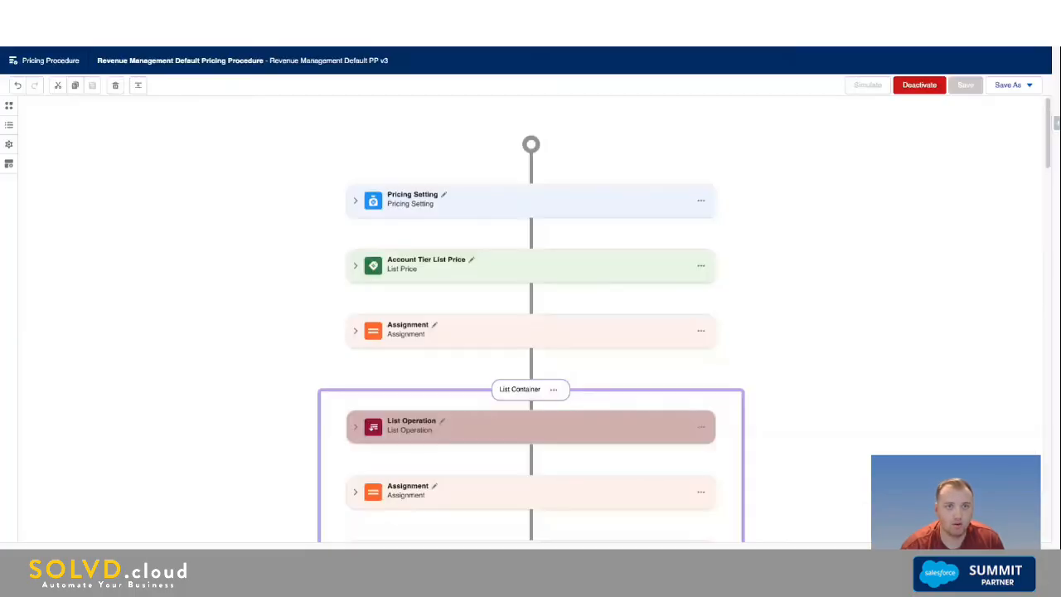
Step: Review the Revenue Management Default Pricing Procedure down to its aggregation elements, collapsing Total Amount and the last Aggregate Price
scroll(468, 364, down, 1)
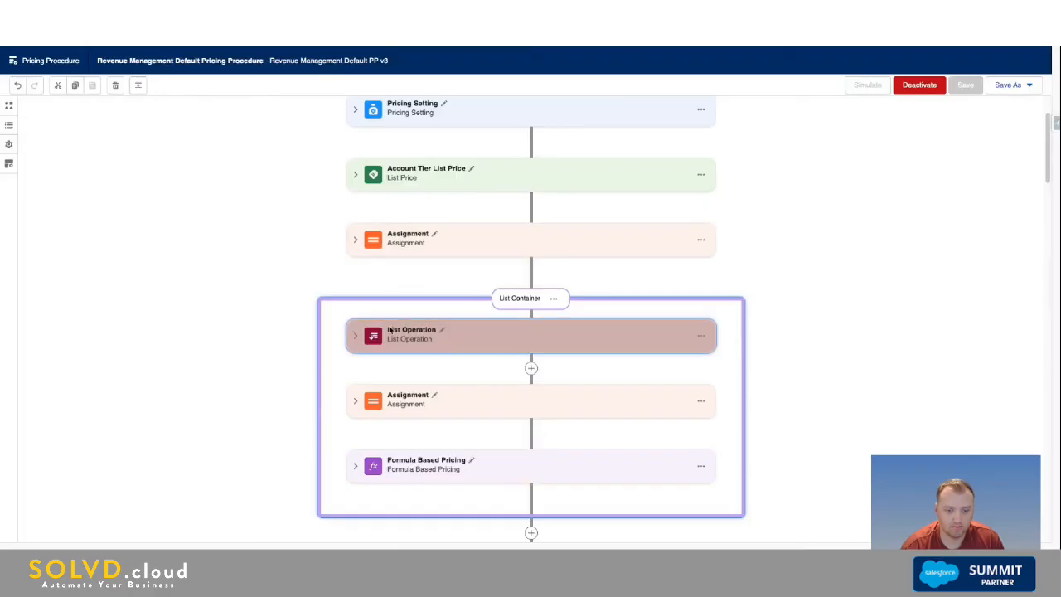
scroll(468, 364, down, 5)
scroll(444, 381, down, 8)
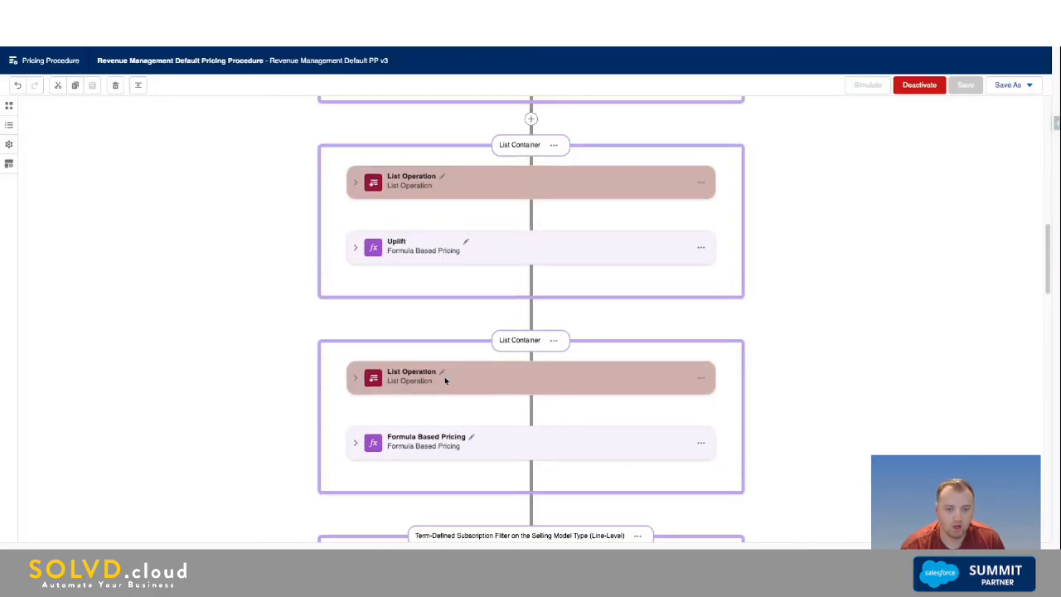
scroll(361, 283, down, 3)
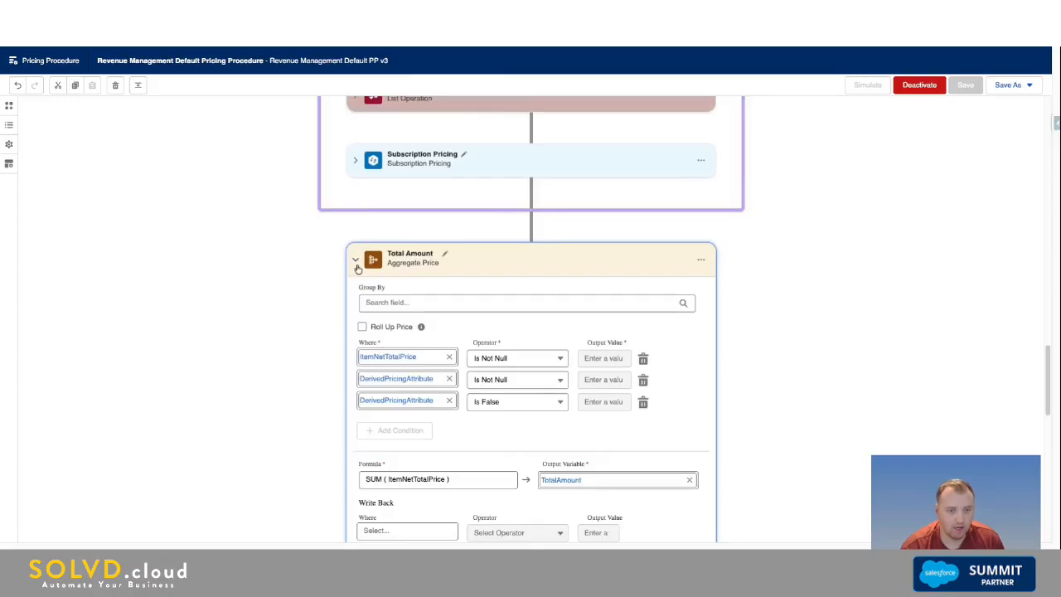
click(356, 262)
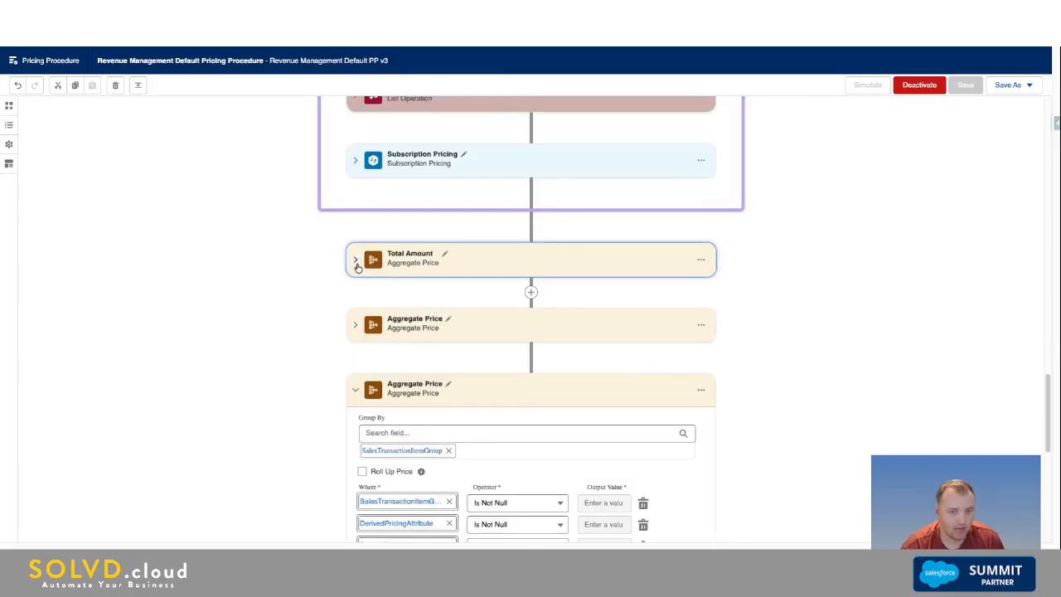
click(356, 389)
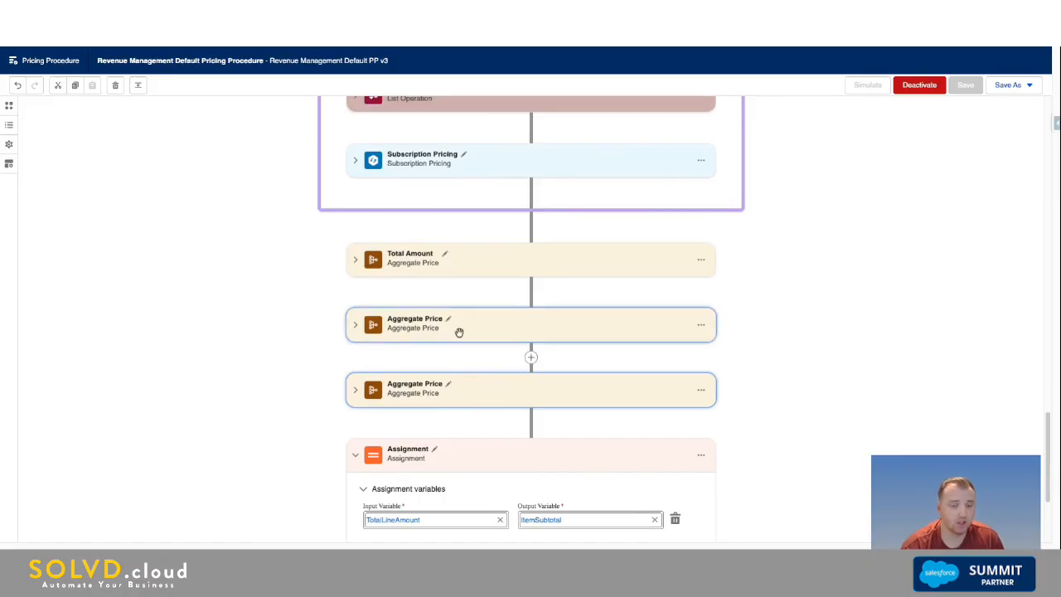
scroll(429, 435, down, 2)
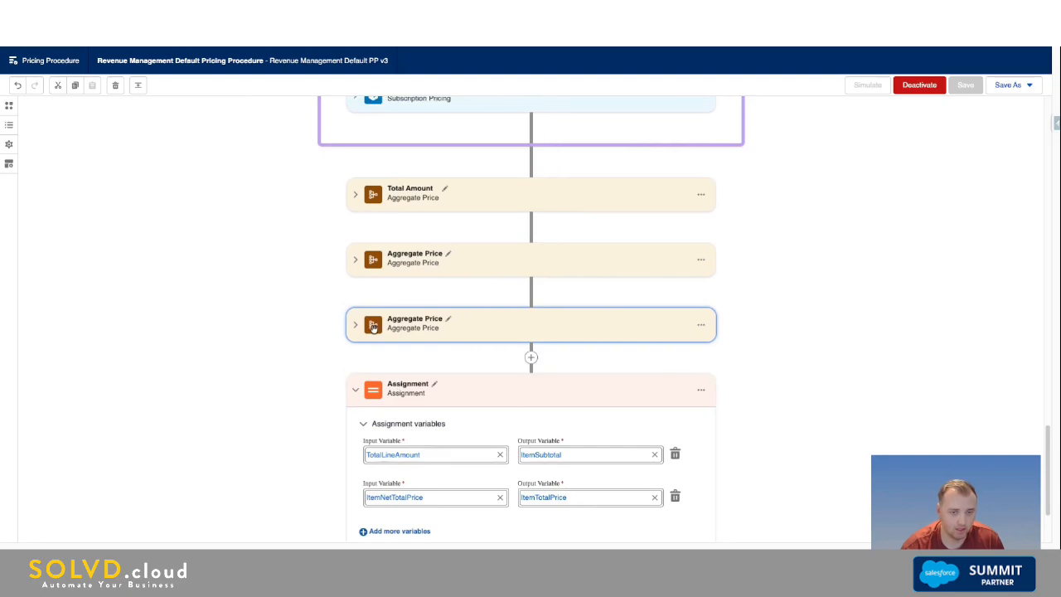
scroll(464, 348, up, 1)
Step: Examine the conditions, formulas and grouping of the Total Amount element and the two Aggregate Price elements below it
click(356, 216)
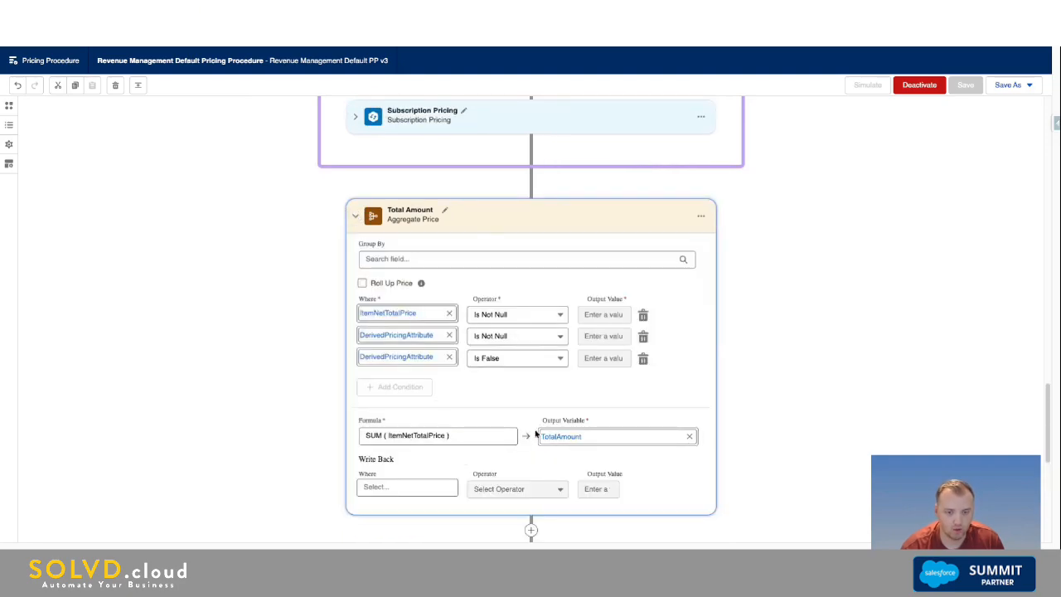
scroll(284, 425, down, 1)
scroll(285, 426, down, 1)
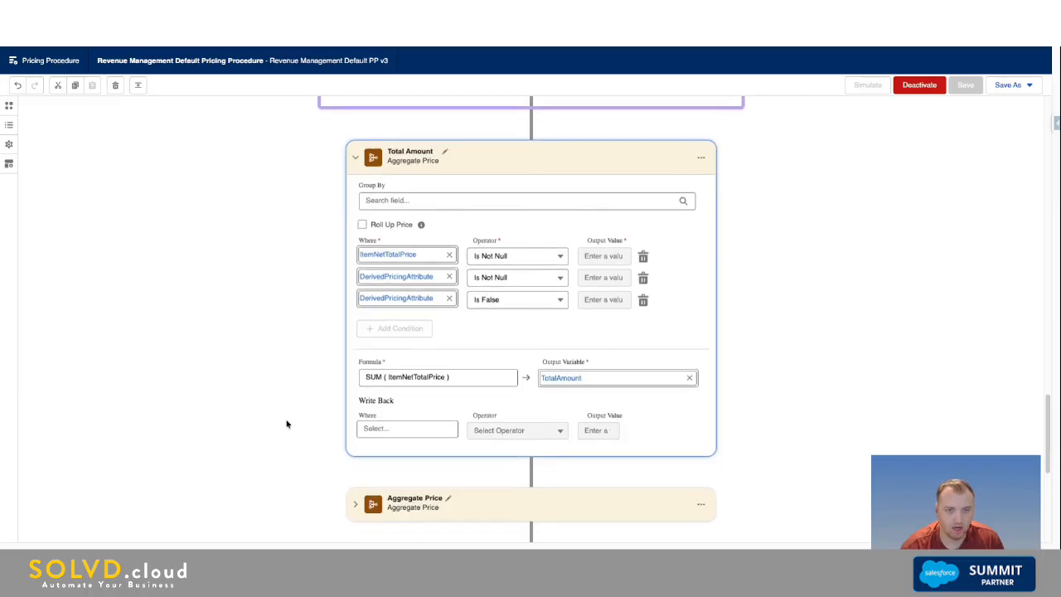
click(355, 445)
scroll(420, 435, down, 3)
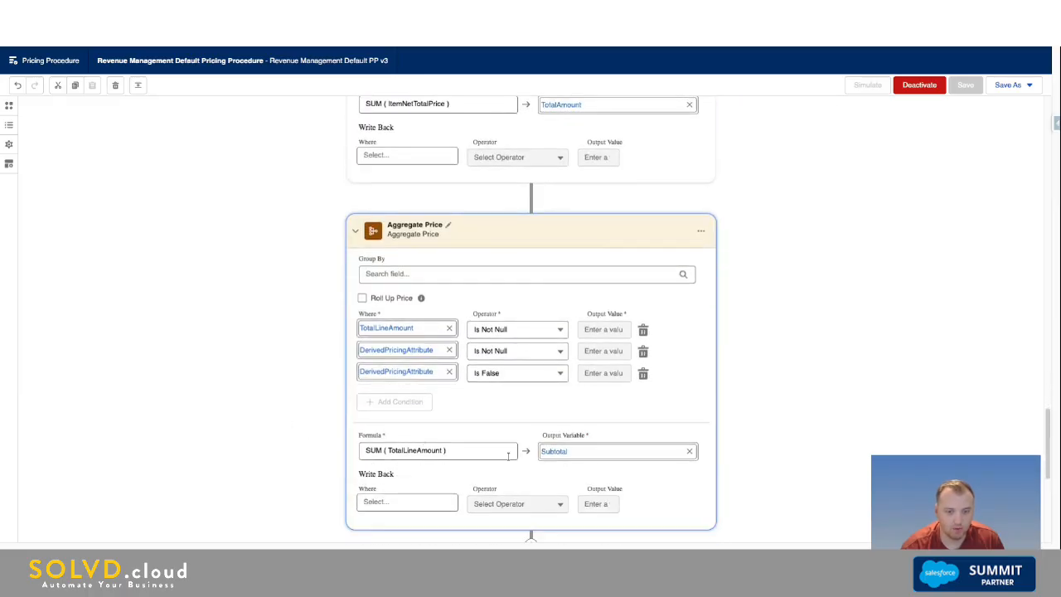
scroll(519, 461, down, 3)
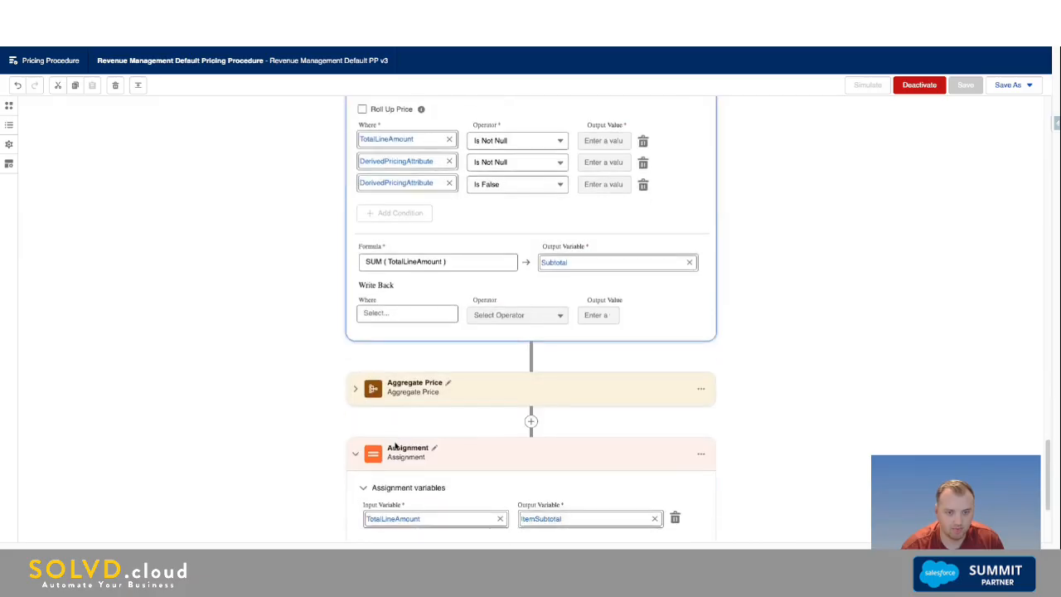
click(355, 391)
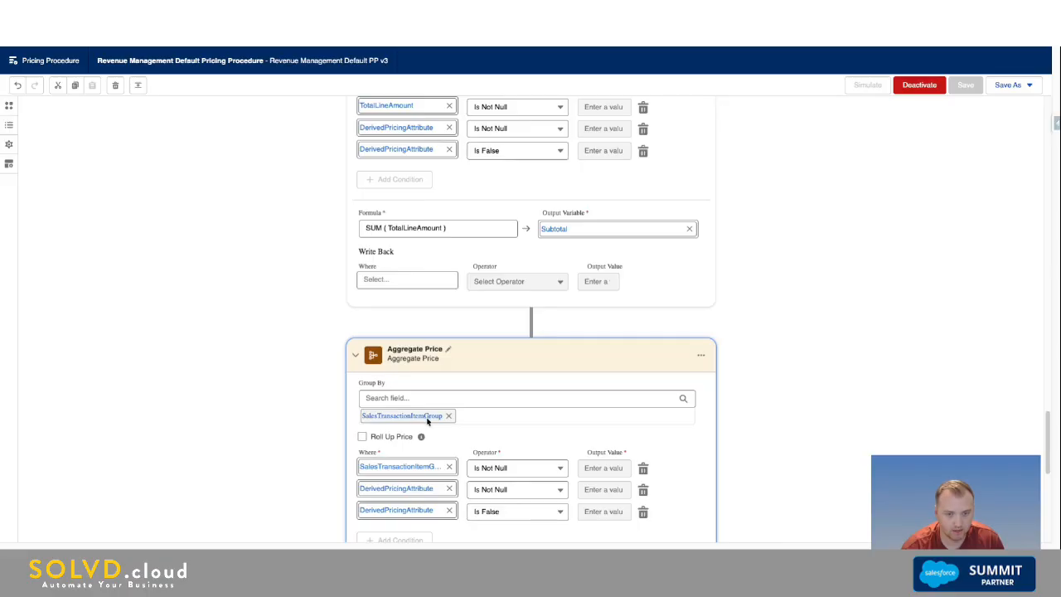
scroll(429, 419, down, 2)
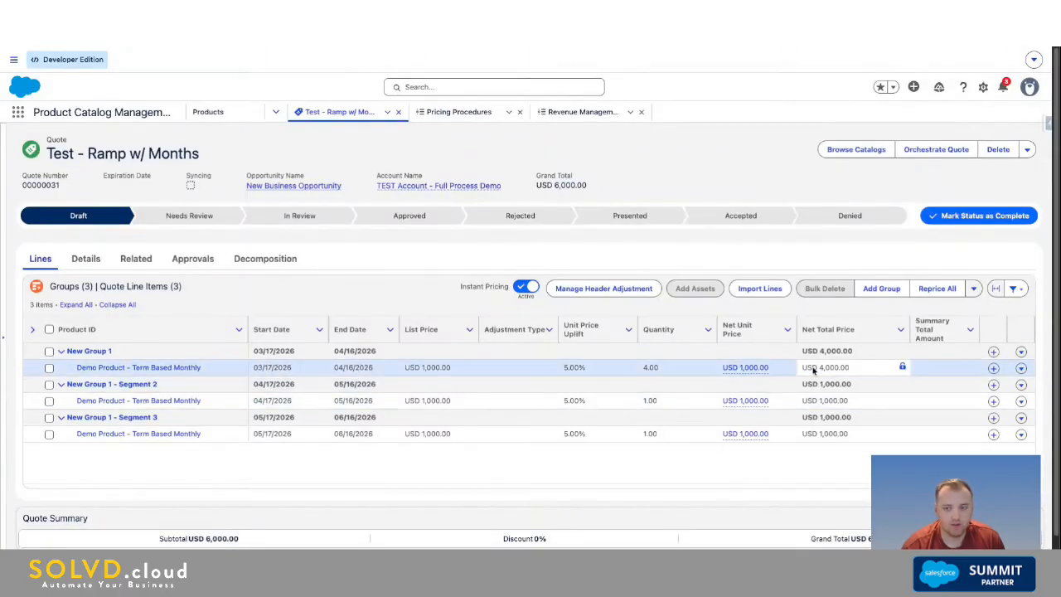
Step: Select the Net Total Price cell of New Group 1 in the quote lines
click(860, 355)
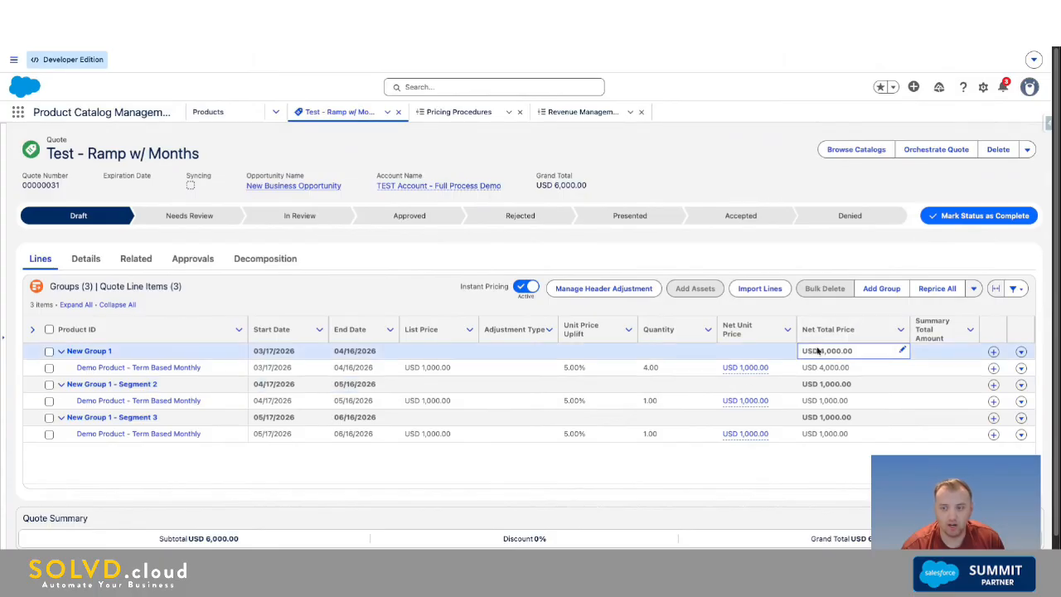